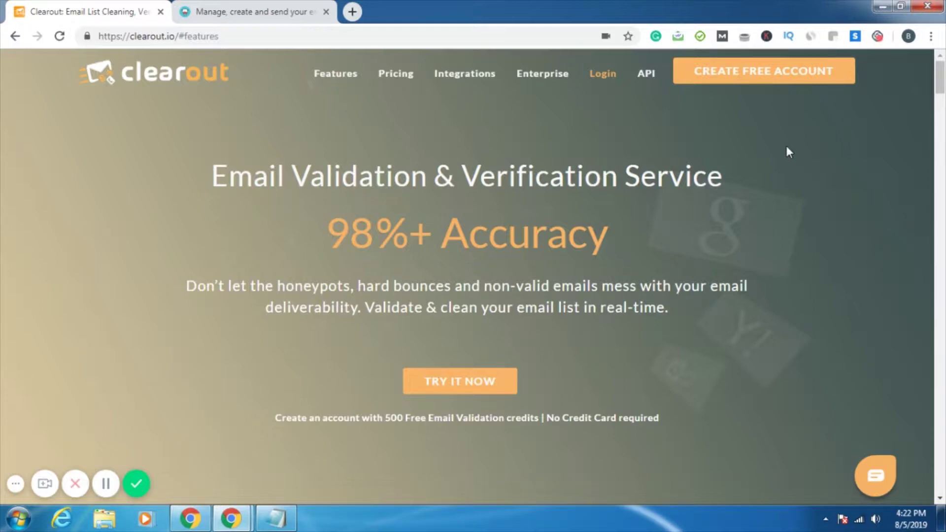
Log in to the Clearout web app and bring up the Integrations page listing Moosend
left_click(609, 75)
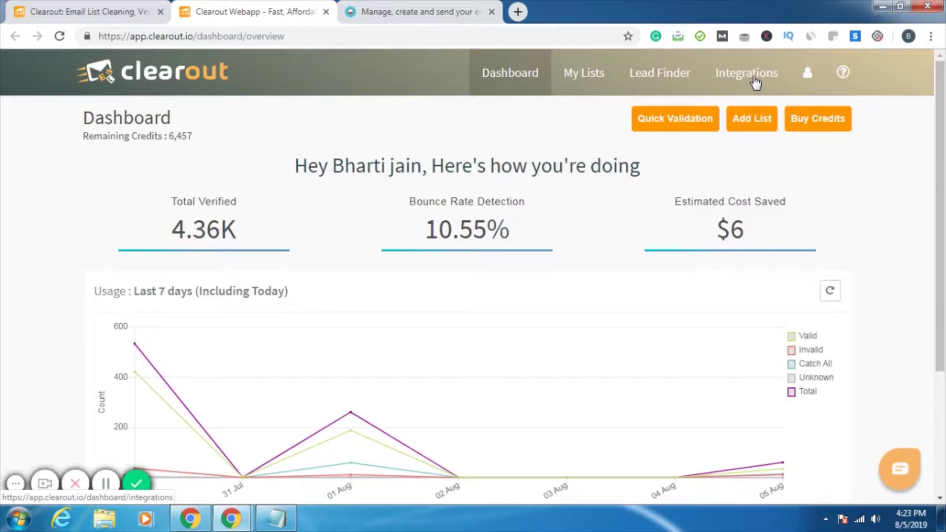
left_click(755, 79)
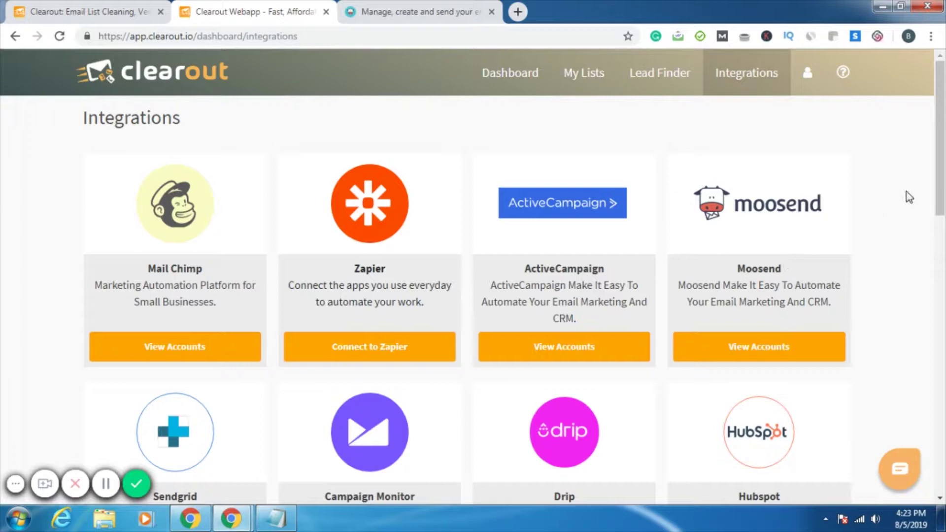
left_click_drag(940, 123, 942, 145)
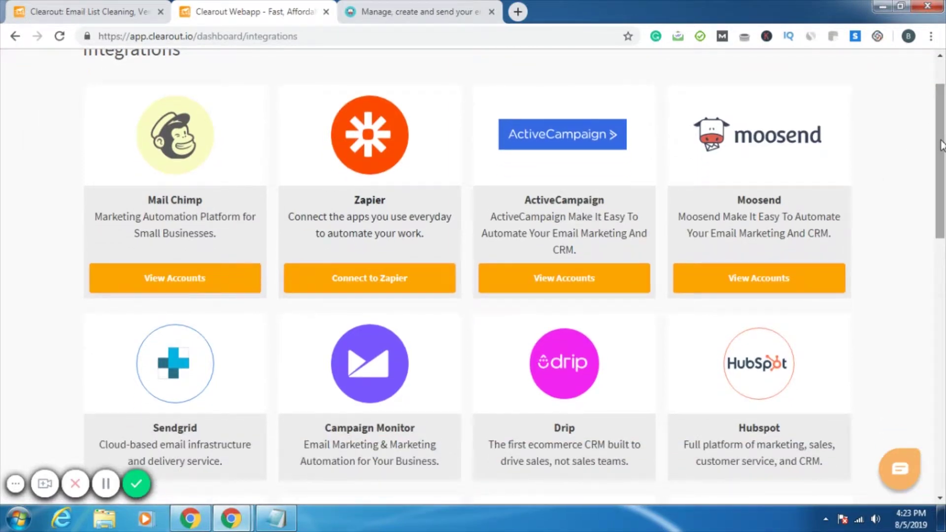
left_click_drag(942, 145, 945, 117)
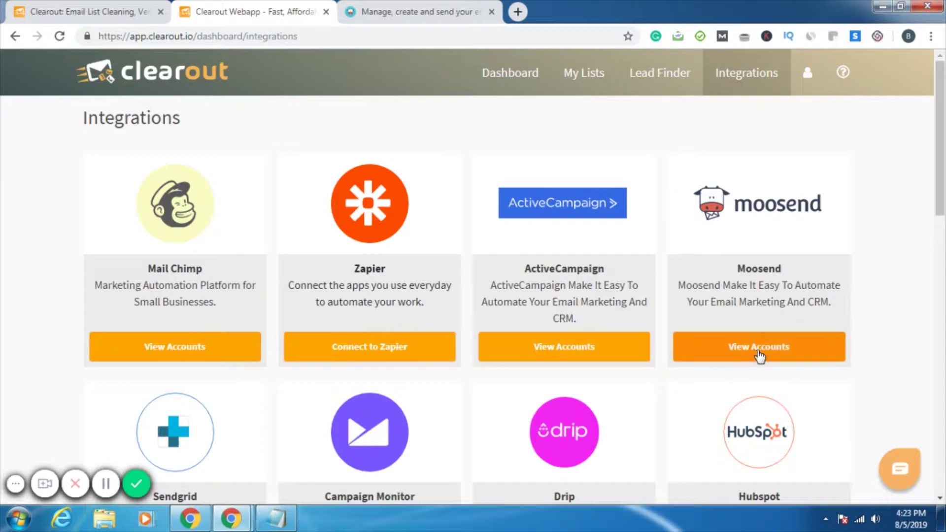
View the linked Moosend accounts and open the Add Moosend Account dialog
left_click(759, 348)
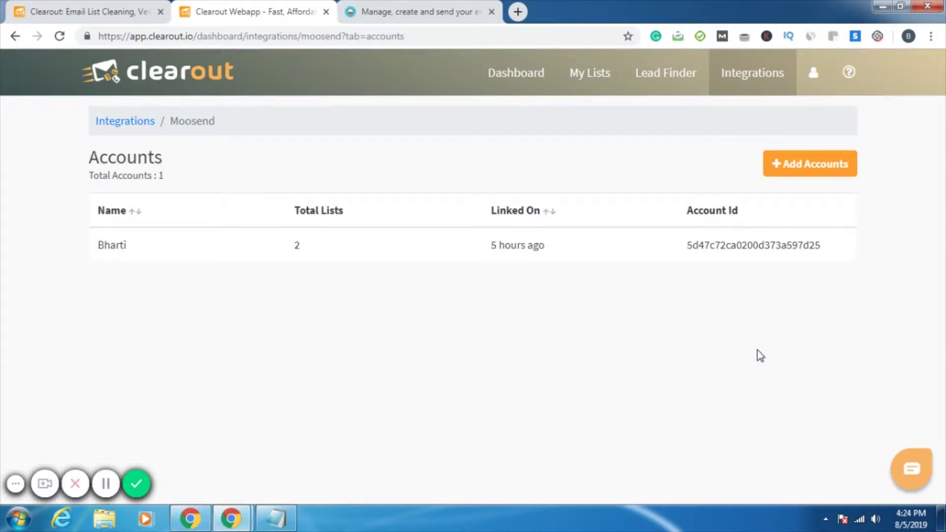
left_click(813, 166)
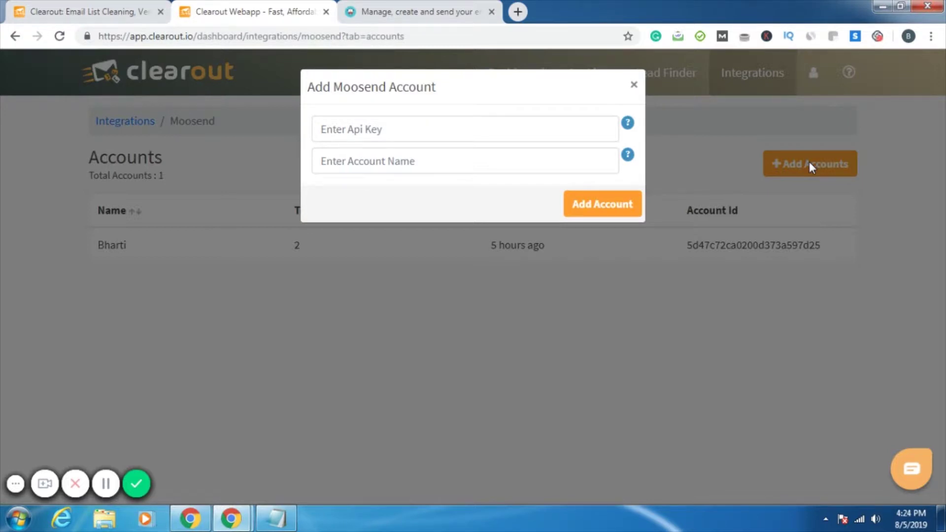
Copy the Moosend account's API key from its Api Key settings page
left_click(382, 11)
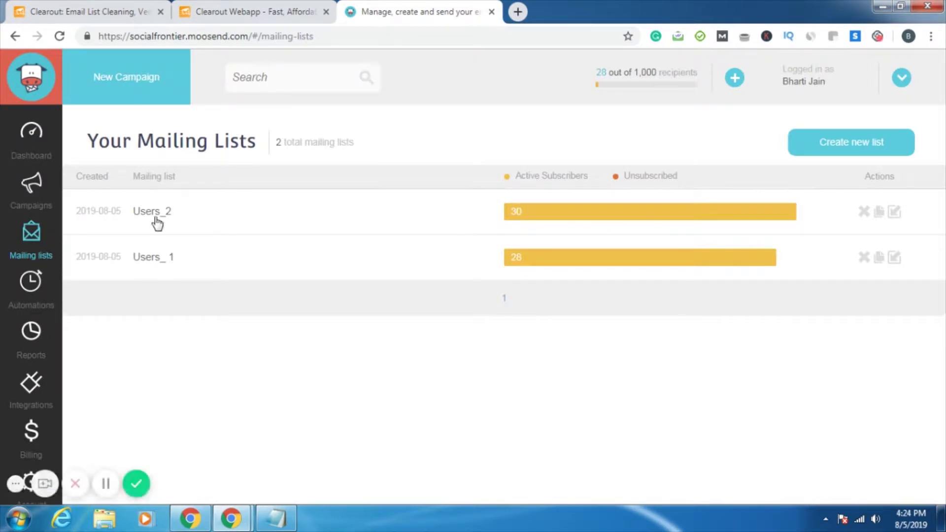
mouse_move(21, 480)
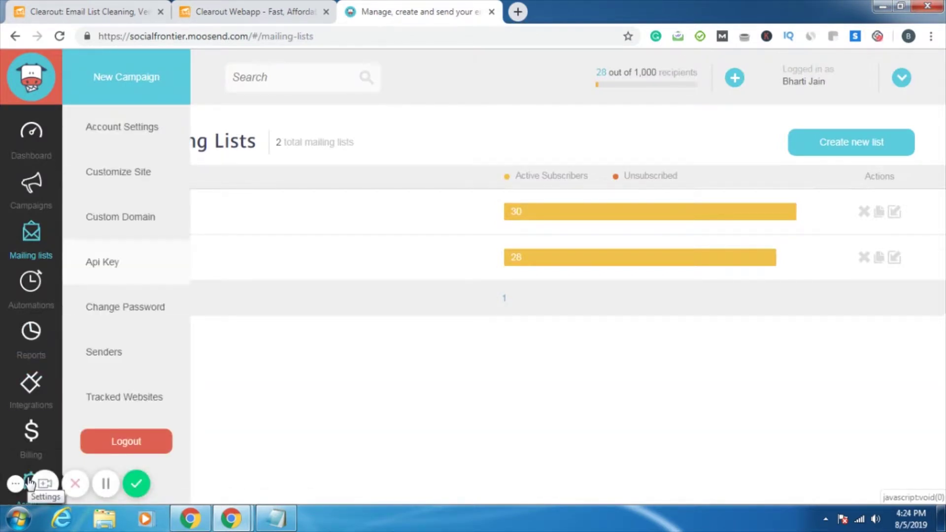
left_click(109, 263)
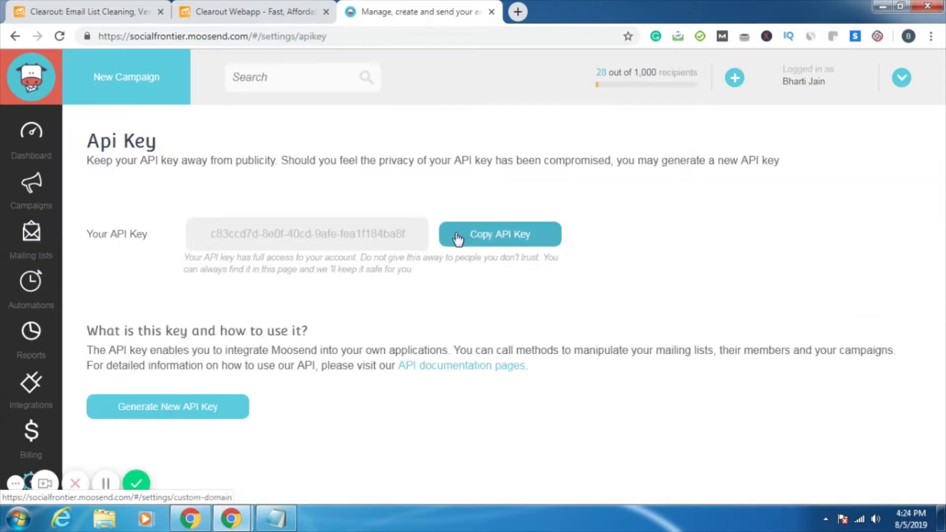
left_click(495, 237)
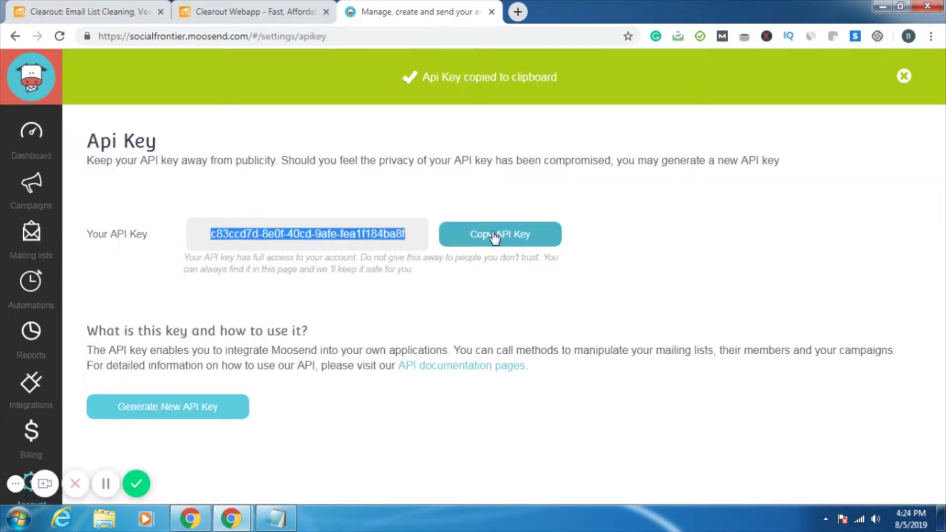
Paste the API key into the Add Moosend Account form, then close it without saving
left_click(251, 7)
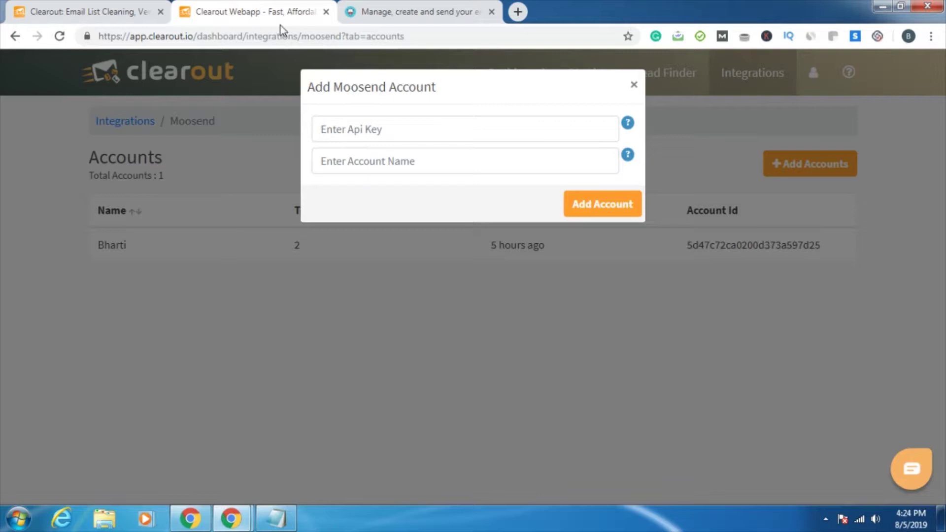
left_click(393, 128)
key("ctrl+v")
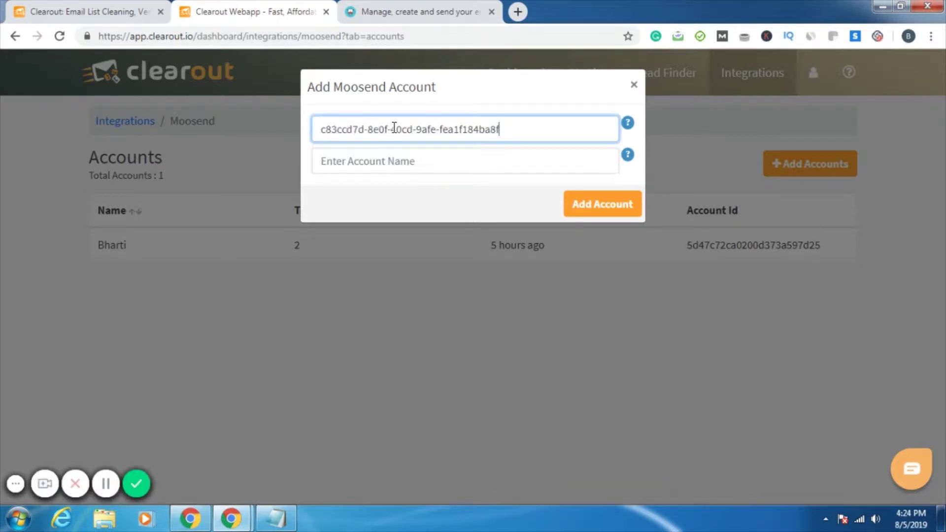
left_click(386, 165)
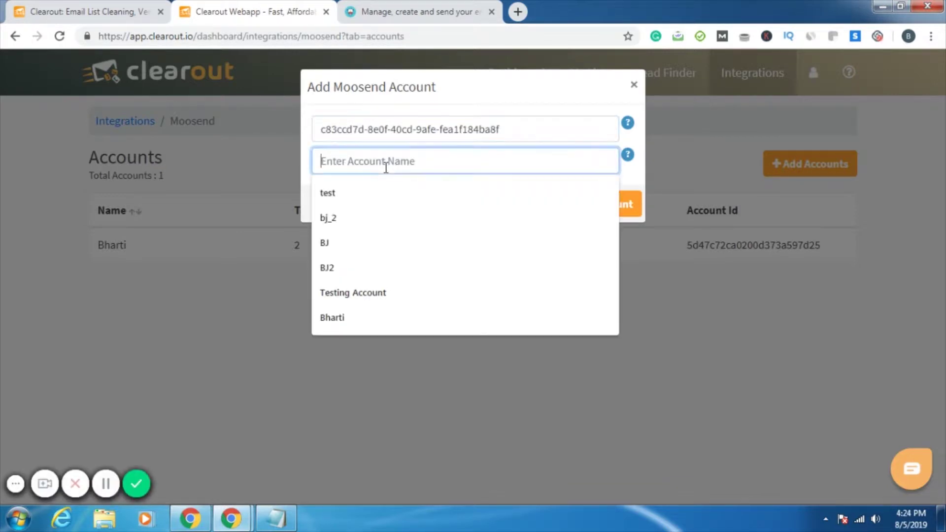
left_click(263, 150)
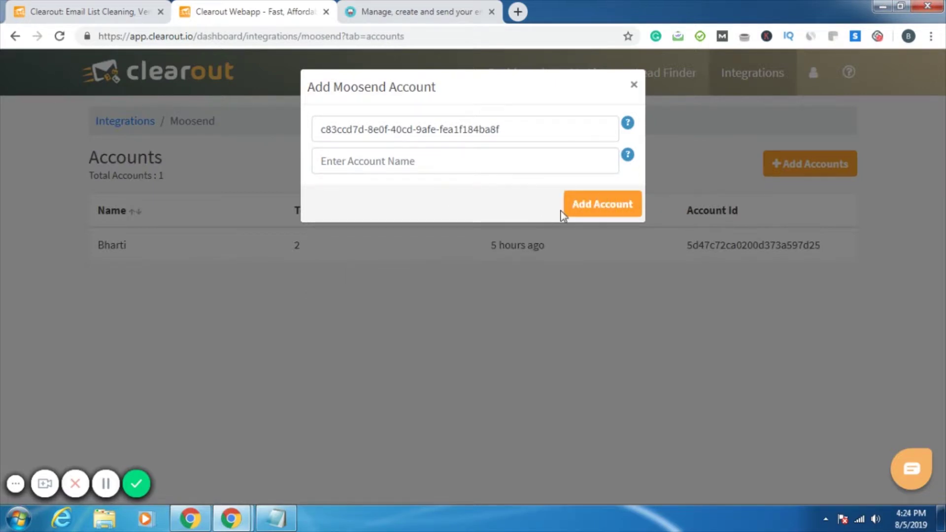
left_click(635, 84)
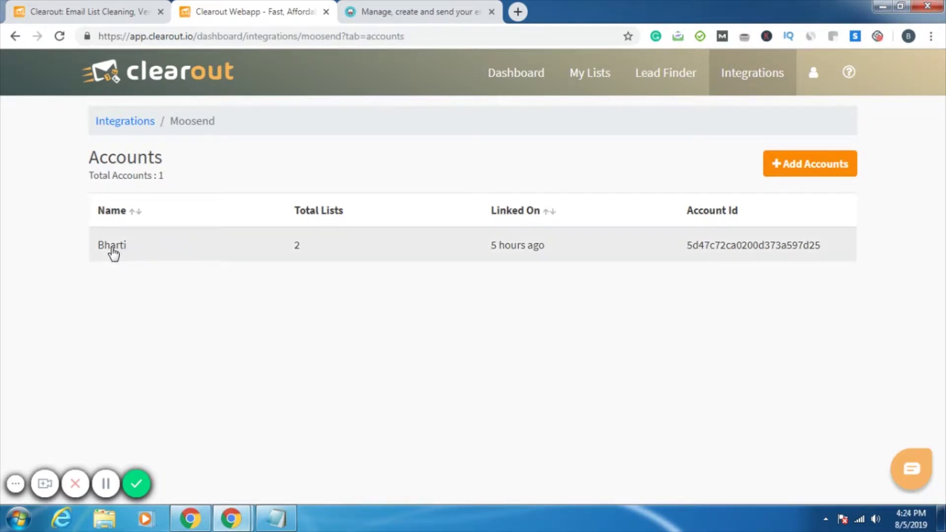
Select the Users_ 1 list (28 emails) from the linked account and add it to My Lists
left_click(113, 251)
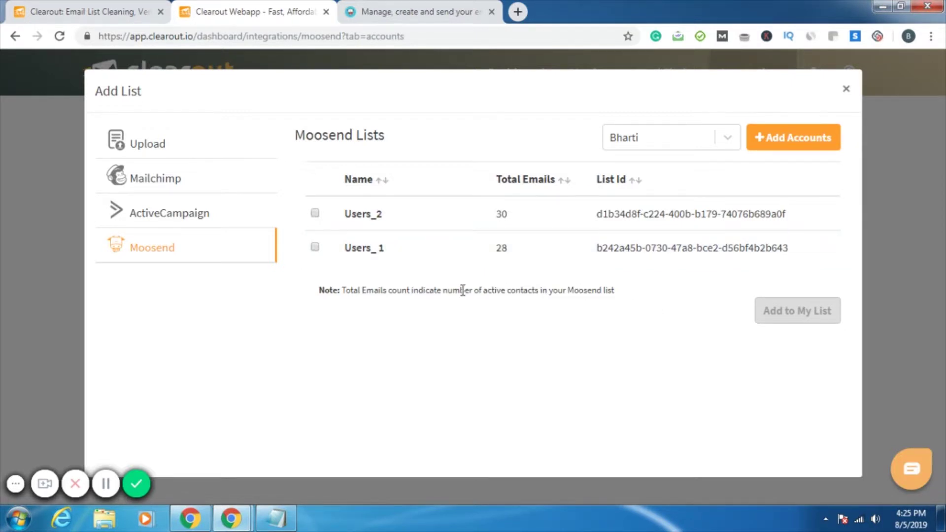
left_click(316, 247)
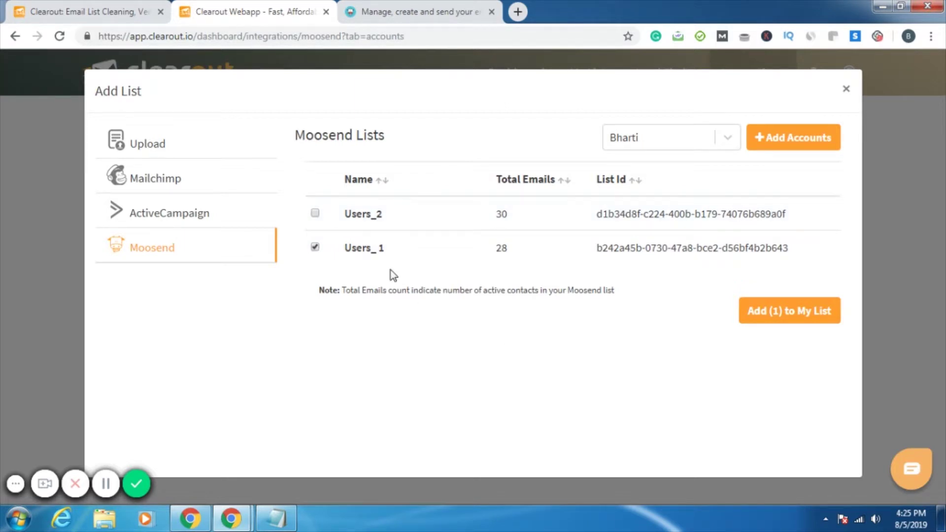
left_click(315, 214)
left_click(789, 317)
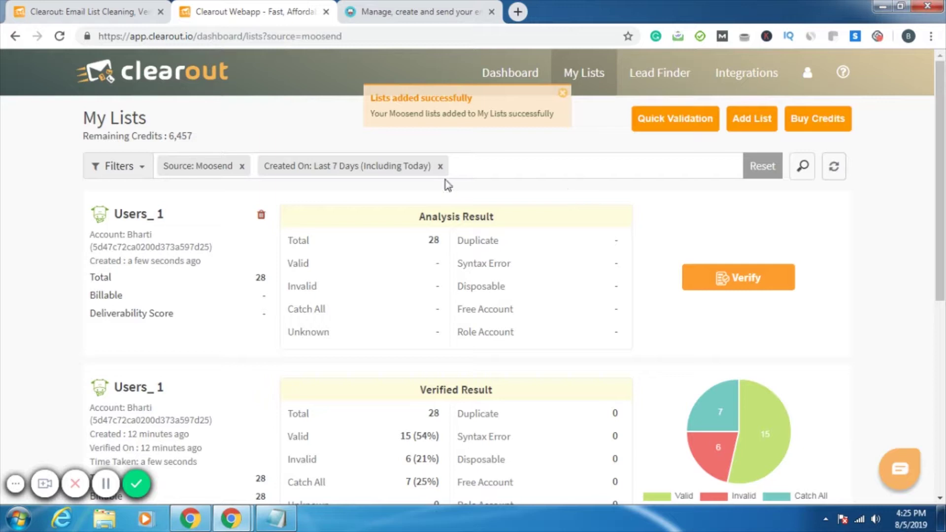
Verify Users_ 1, getting 15 valid, 6 invalid and 7 catch-all addresses
left_click(565, 95)
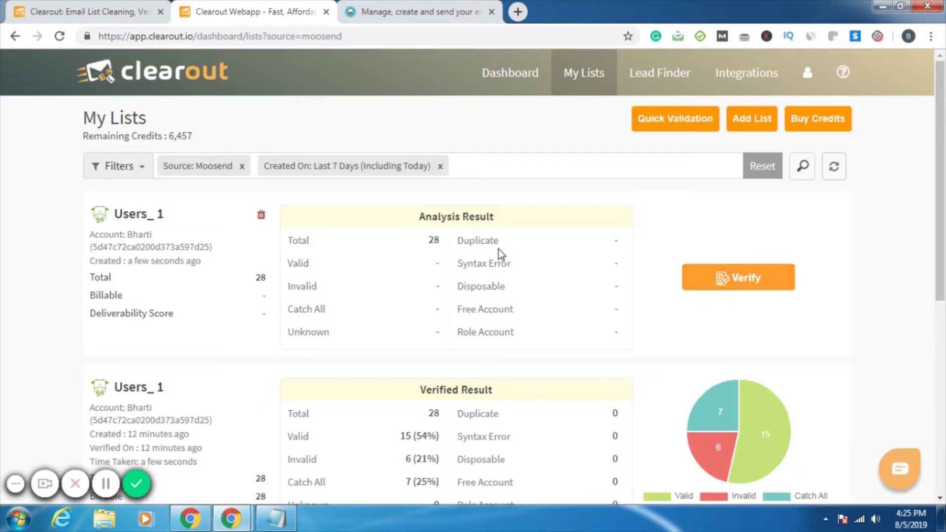
left_click_drag(440, 241, 430, 244)
left_click(558, 206)
left_click(757, 283)
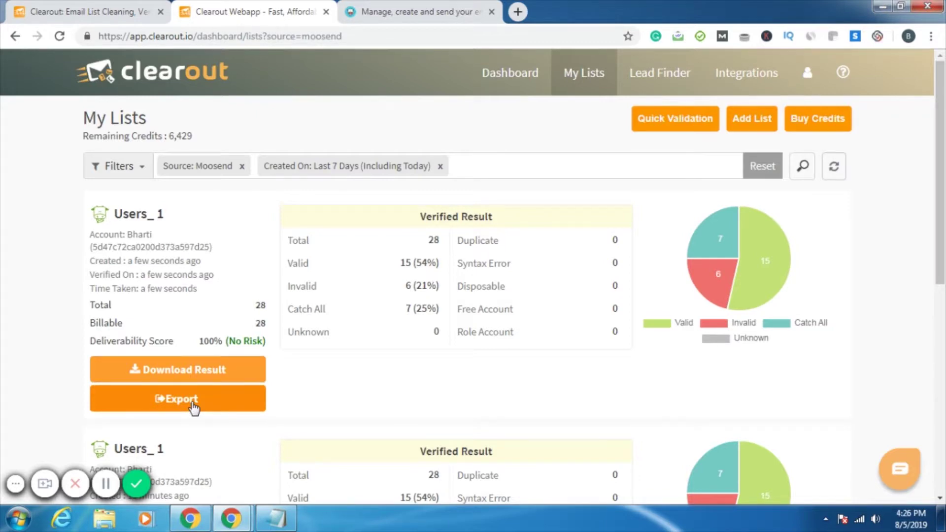
Download the verified Users_ 1 result CSV and return to My Lists
left_click(193, 405)
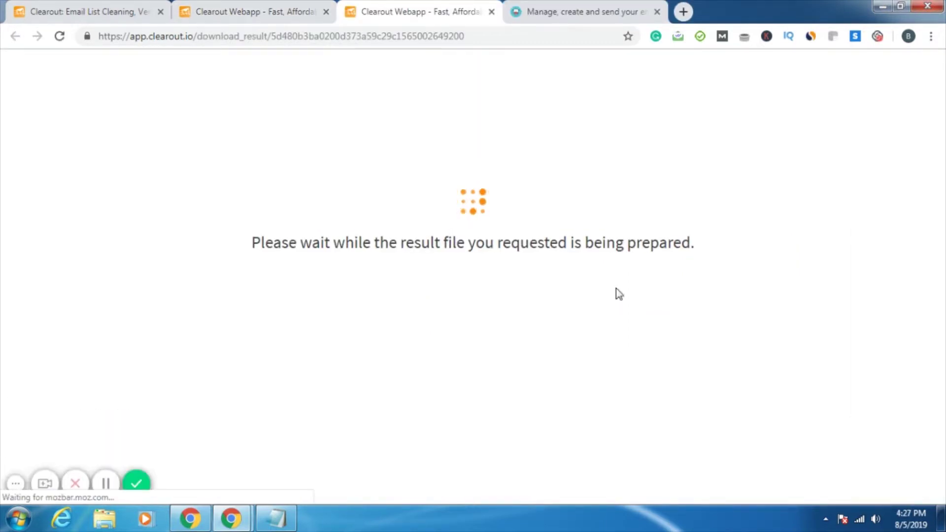
left_click(262, 9)
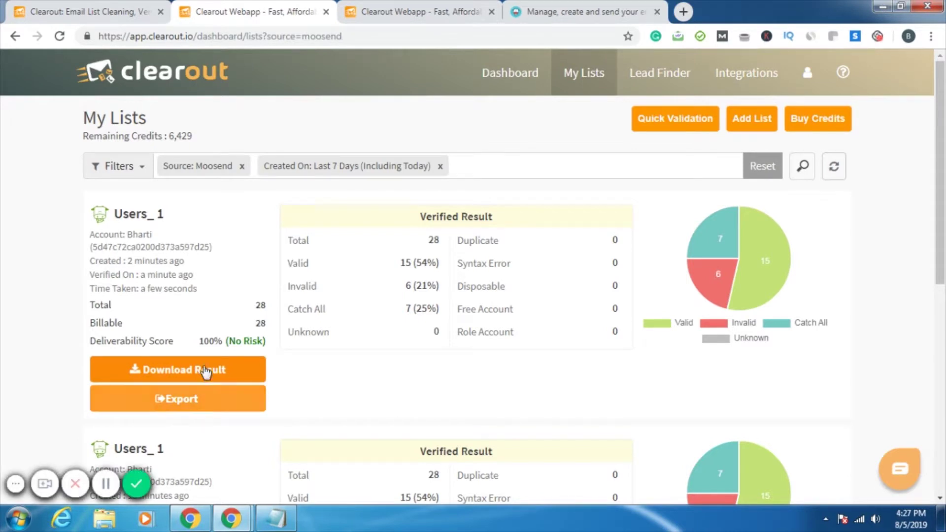
left_click(394, 12)
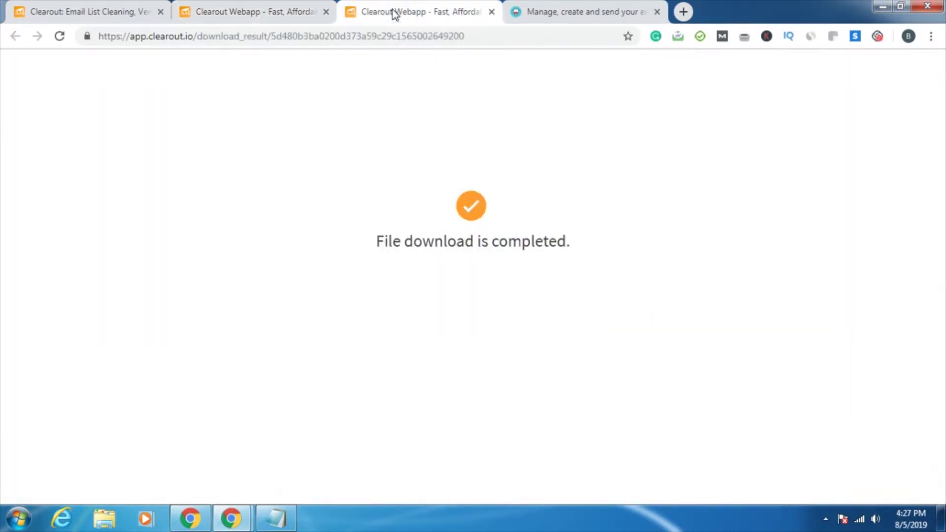
left_click(252, 15)
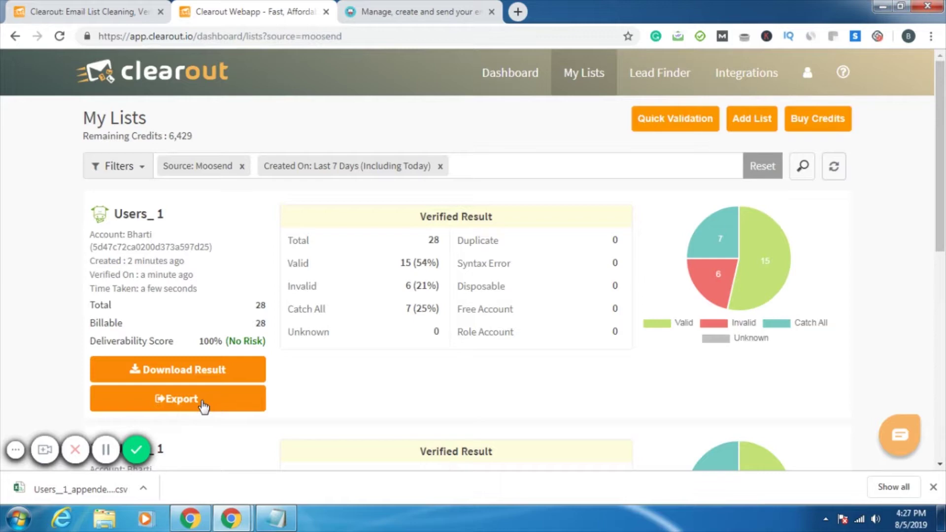
Open the Export to Moosend dialog and turn off the Append columns option
left_click(202, 402)
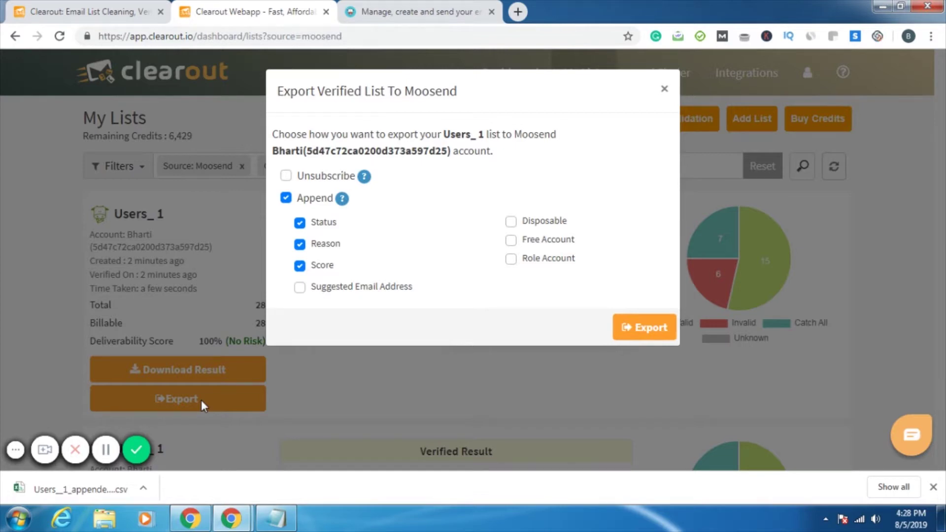
left_click_drag(355, 199, 298, 148)
left_click(285, 197)
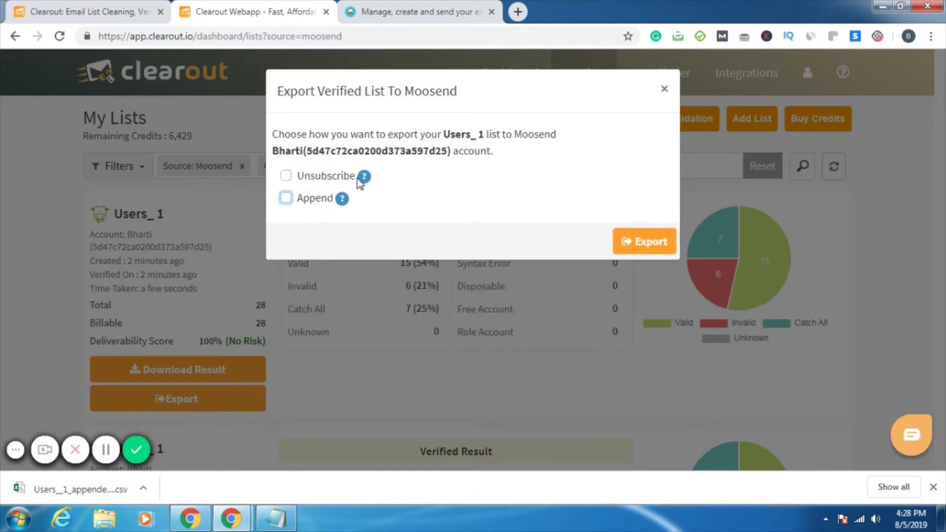
mouse_move(364, 178)
Unsubscribe only the 6 invalid contacts, leaving the 7 catch-all contacts subscribed
left_click(286, 176)
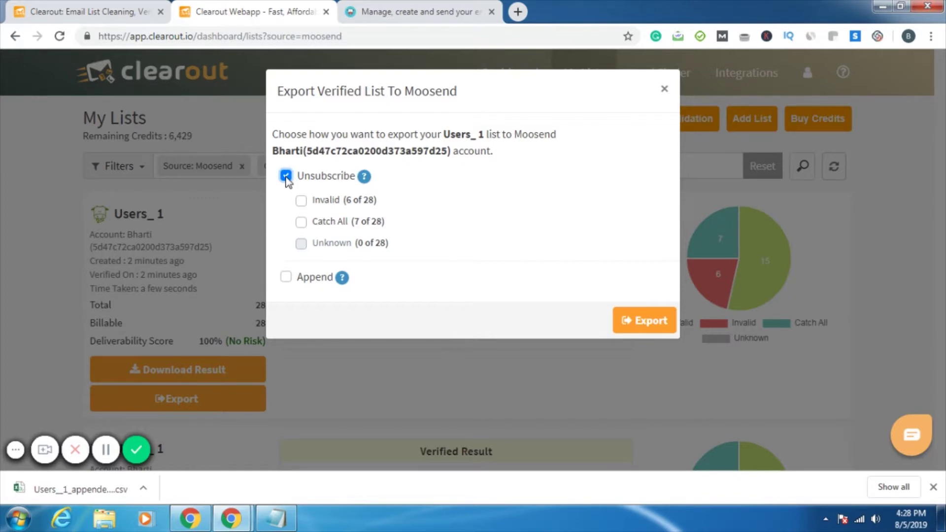
left_click(302, 202)
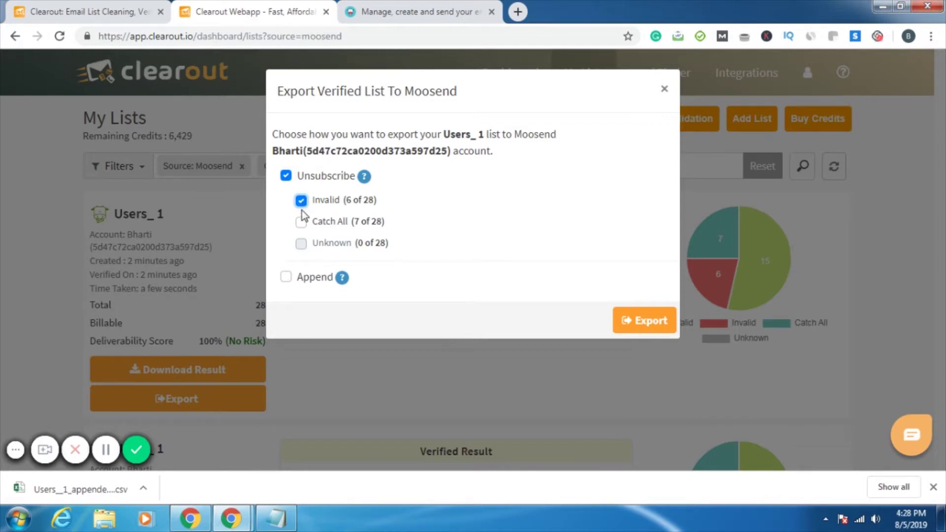
left_click(301, 223)
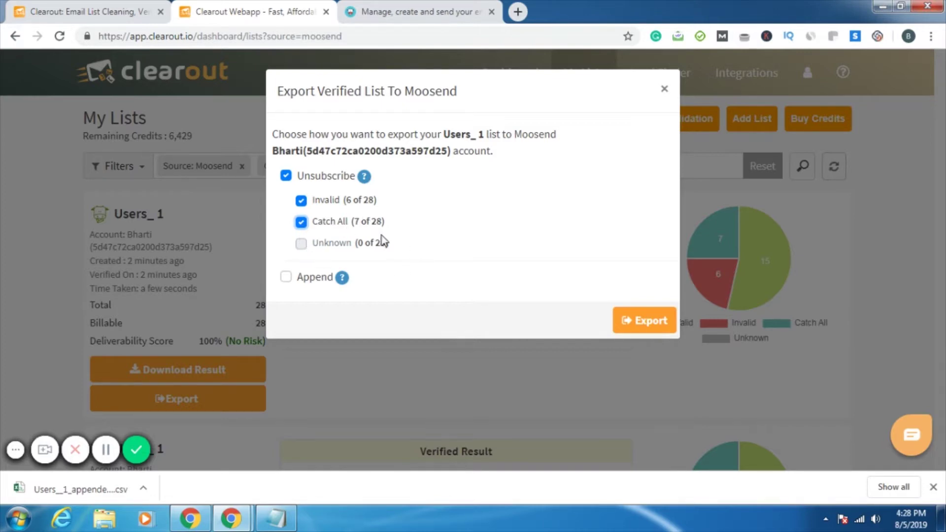
left_click(404, 223)
left_click(302, 225)
Append Status, Reason and Score columns, without Suggested Email Address, and export Users_1 to Moosend
left_click(286, 277)
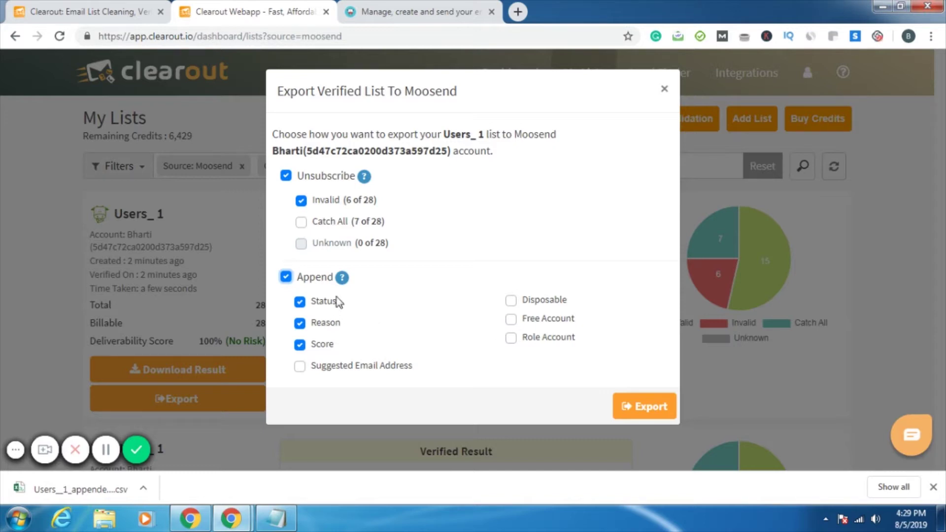
mouse_move(343, 281)
left_click(300, 344)
left_click(300, 344)
left_click(299, 368)
left_click(301, 371)
left_click(650, 409)
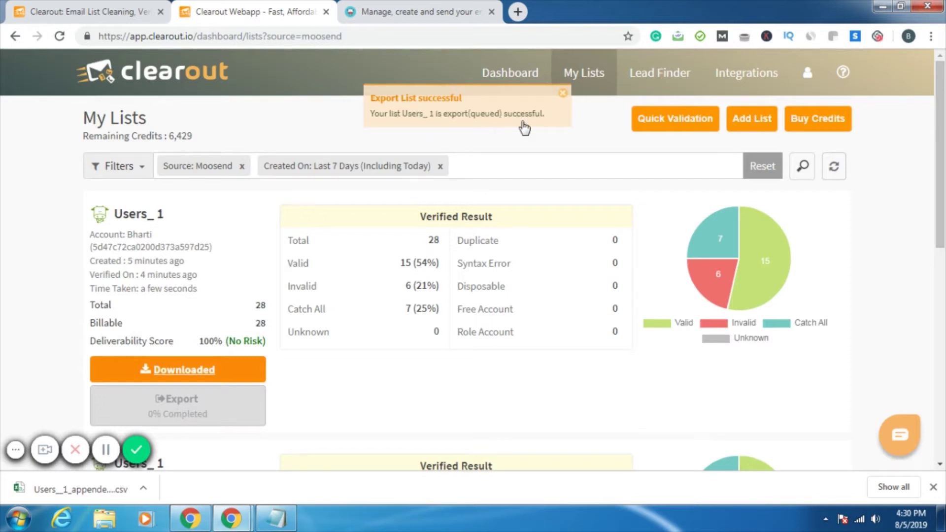
left_click(396, 30)
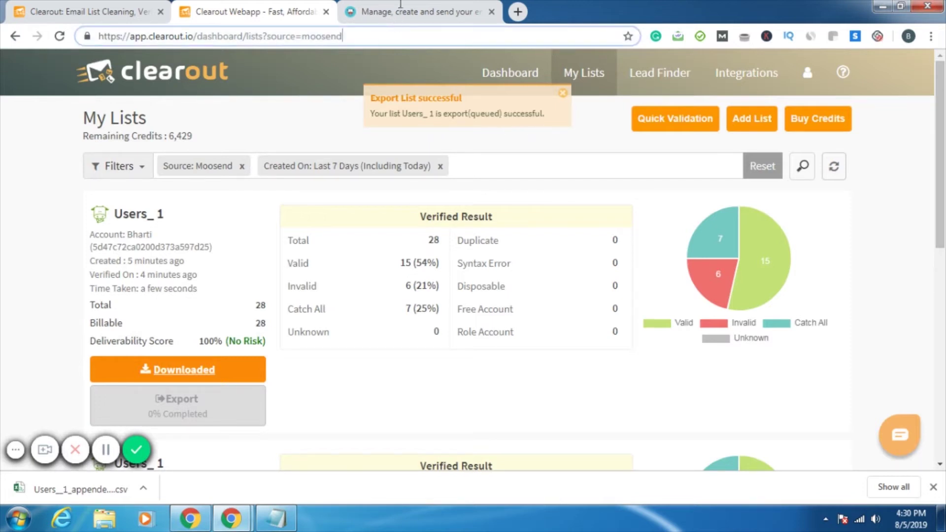
Open the Users_1 mailing list in Moosend and scroll to its members
left_click(401, 6)
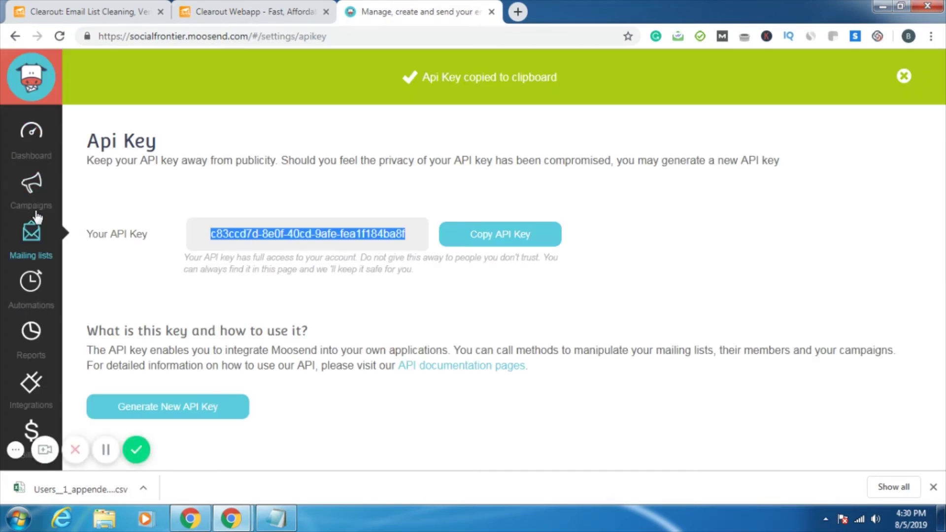
left_click(33, 236)
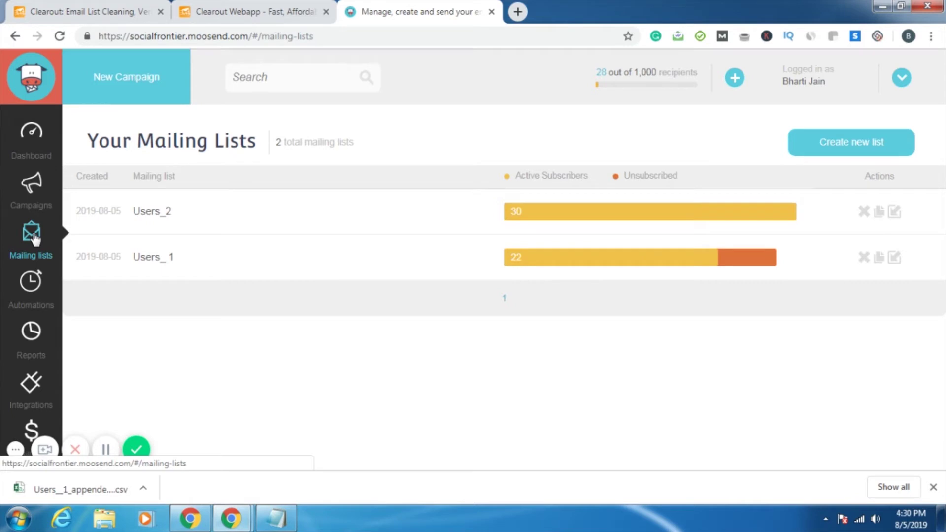
left_click(157, 258)
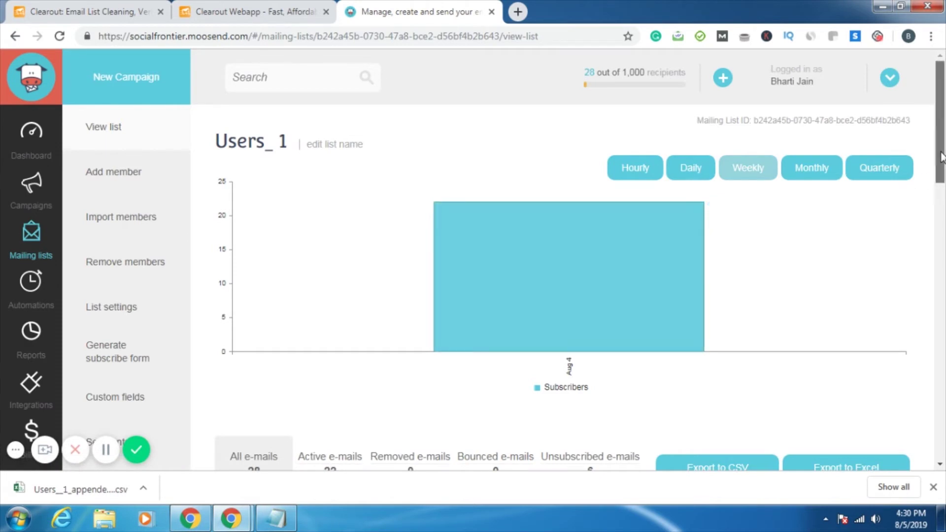
left_click_drag(941, 157, 944, 236)
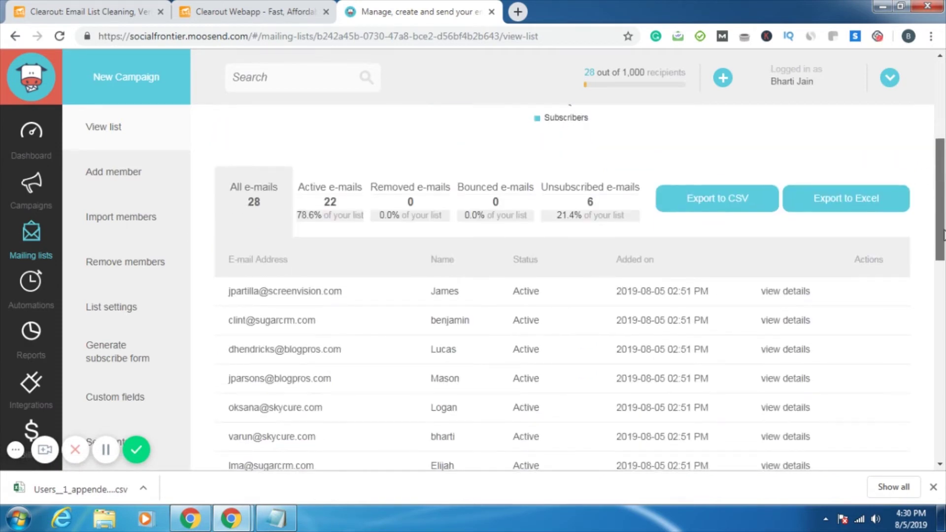
Match Clearout's 6 invalid count against the six Unsubscribed members in Moosend
left_click(270, 9)
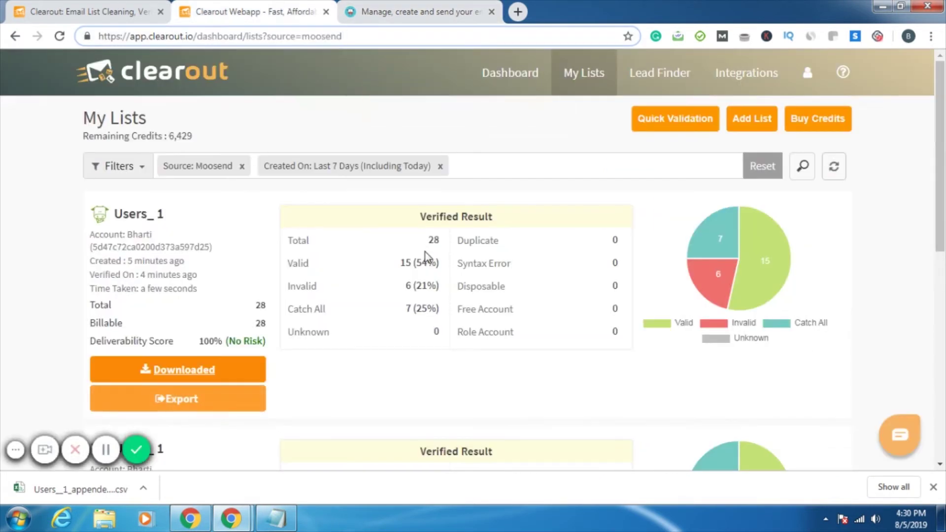
left_click_drag(409, 278, 407, 287)
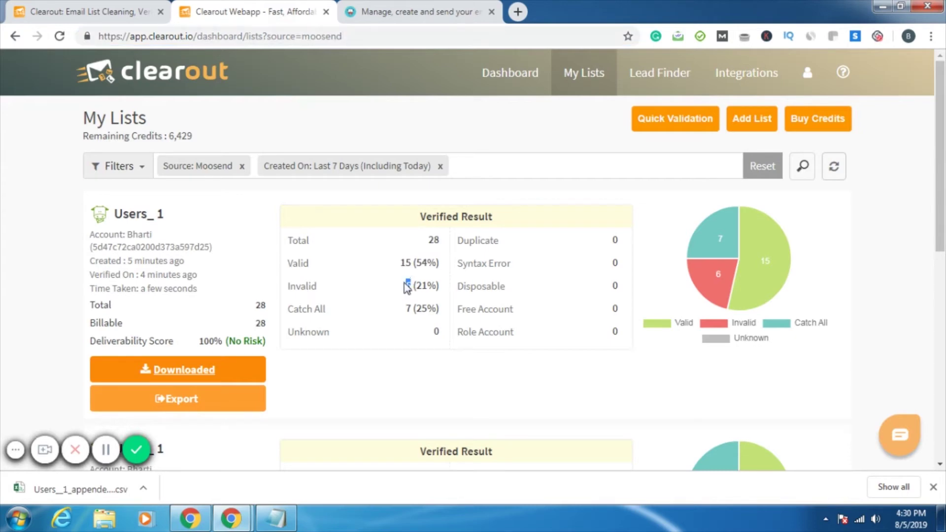
left_click(399, 10)
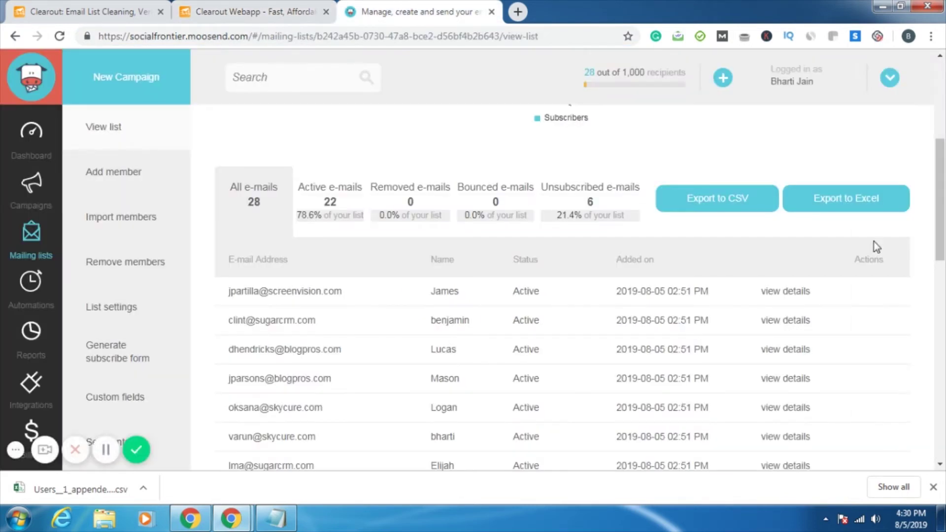
left_click_drag(941, 181, 944, 368)
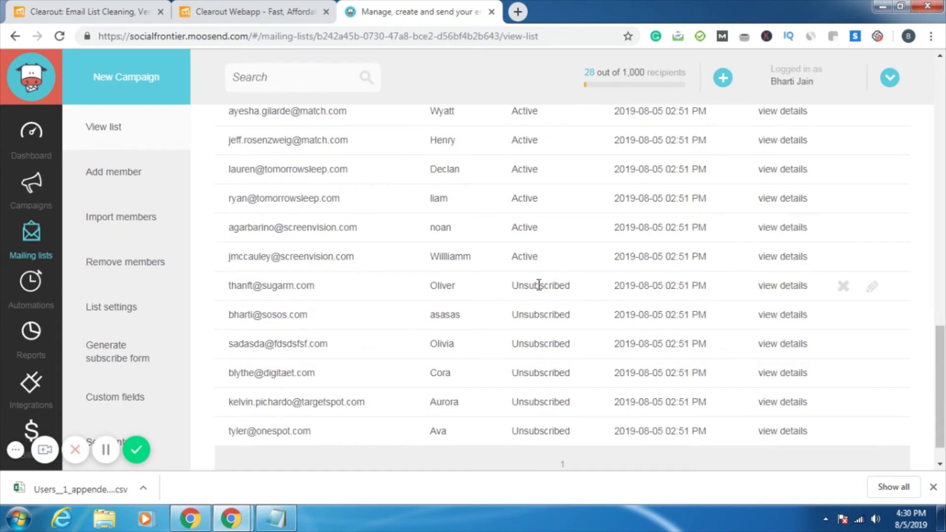
left_click_drag(512, 289, 576, 435)
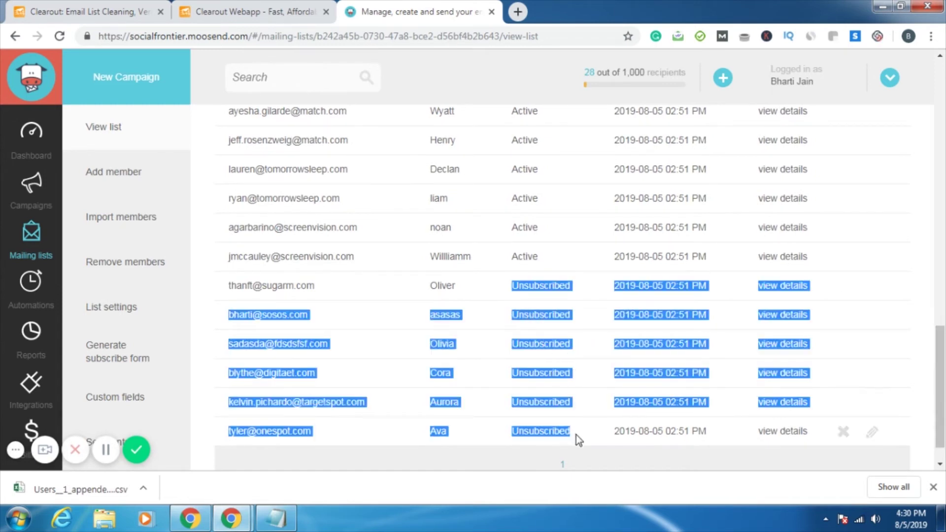
left_click(567, 235)
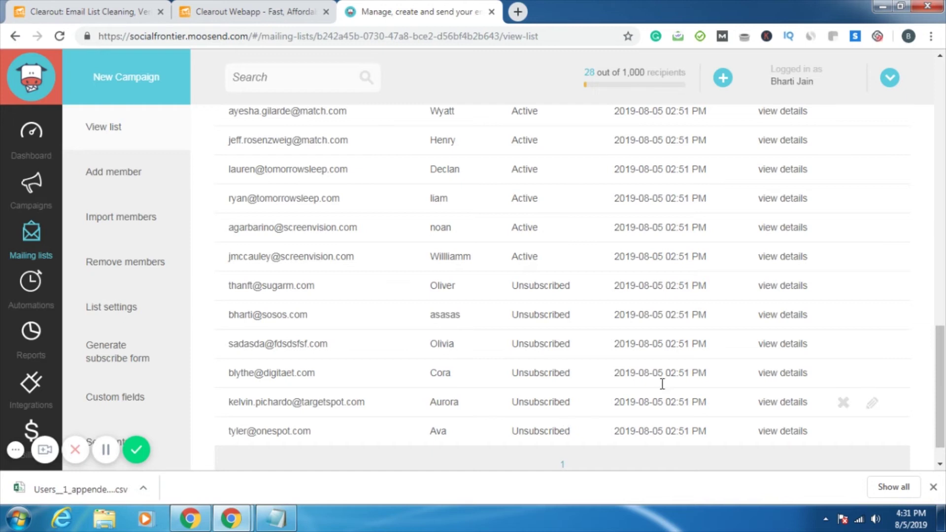
Expand the first three Users_1 contacts to show their Clearout reason, score and status, e.g. Catch-All scoring 0.5
scroll(937, 426, "up", 10)
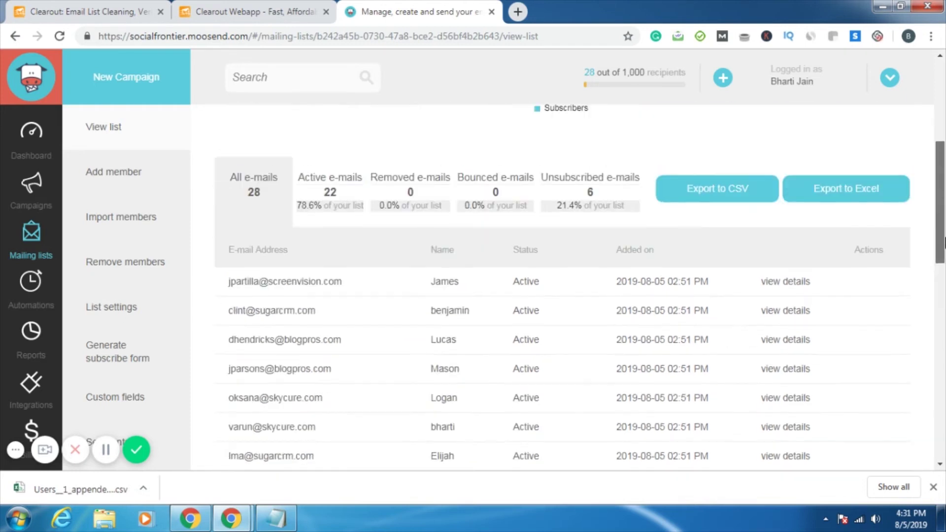
left_click(784, 260)
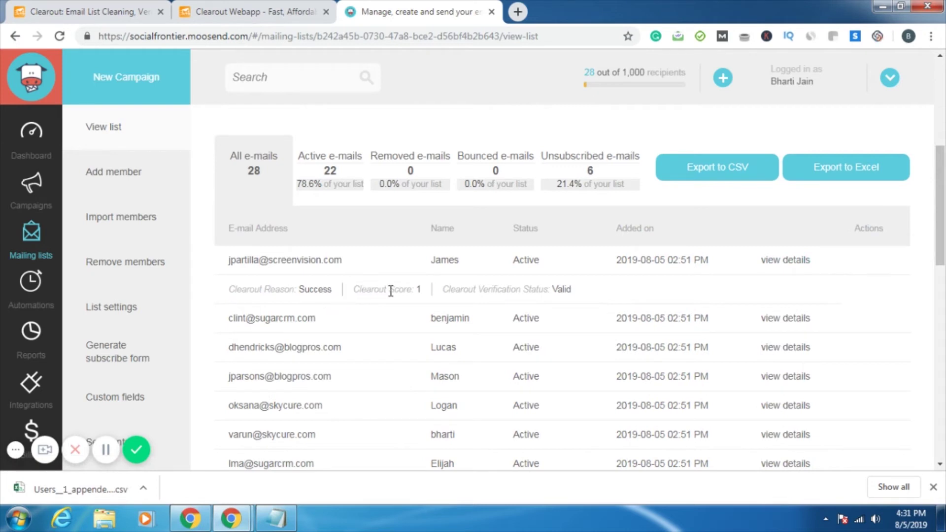
mouse_move(732, 279)
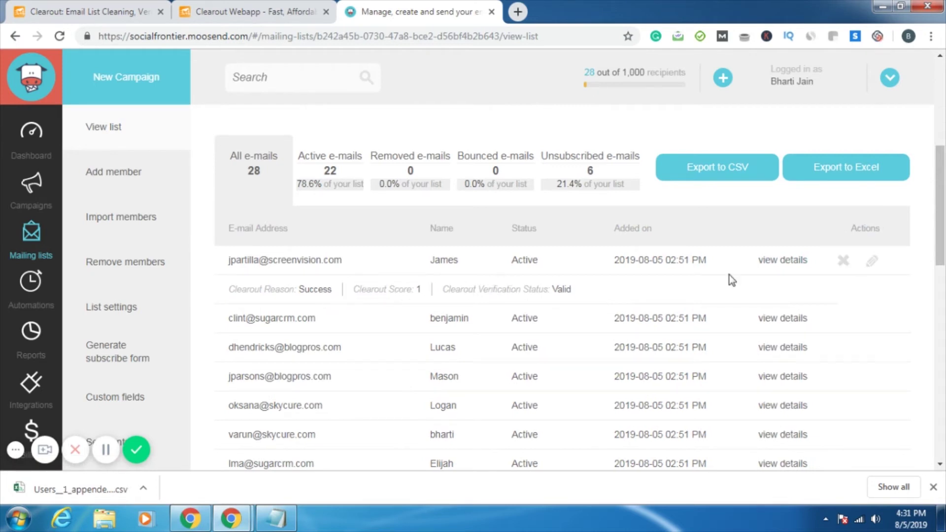
left_click(781, 320)
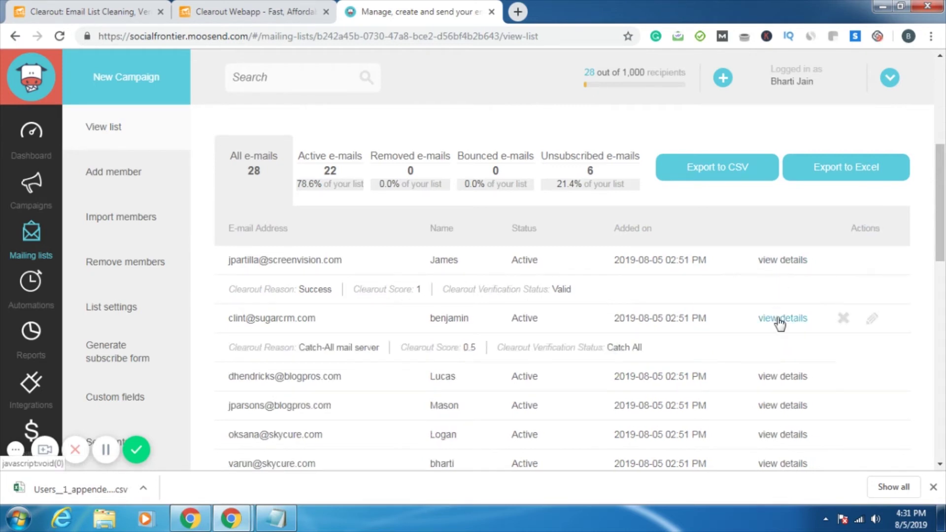
left_click(783, 377)
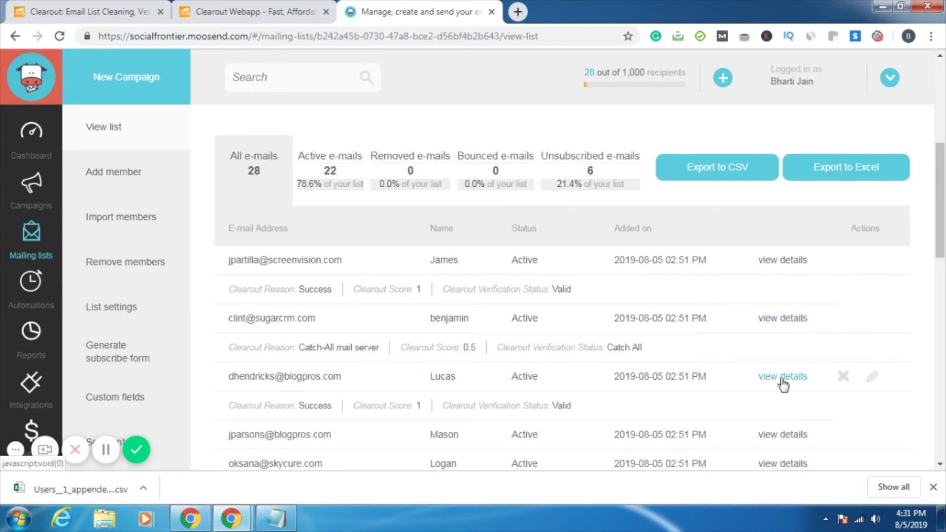
scroll(945, 206, "up", 1)
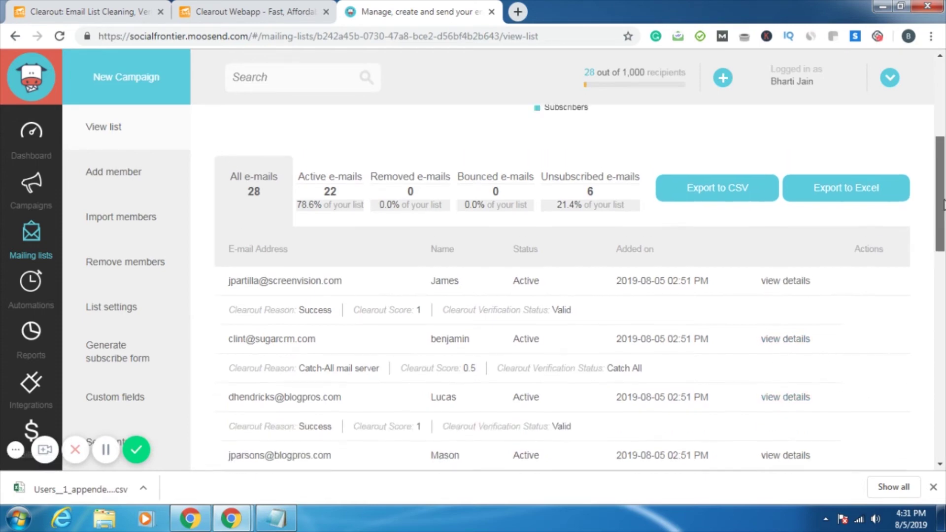
scroll(945, 206, "down", 2)
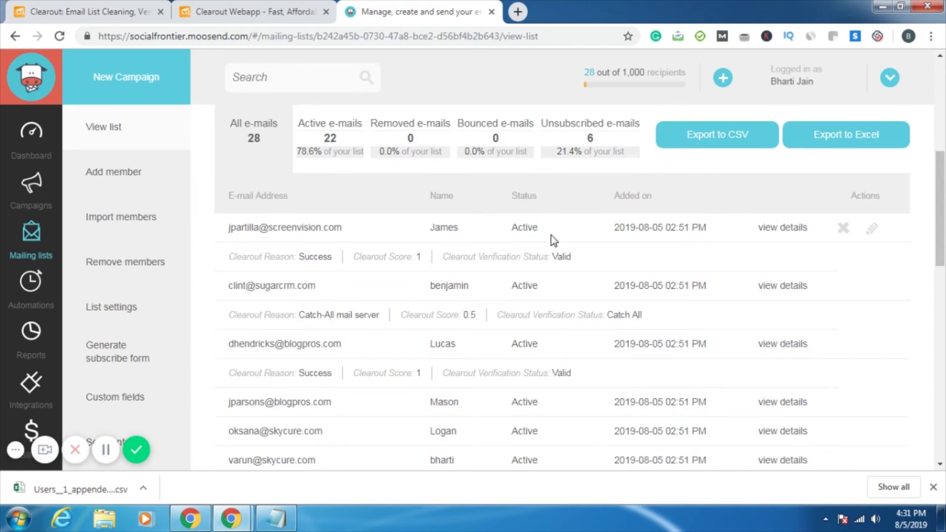
scroll(942, 234, "down", 10)
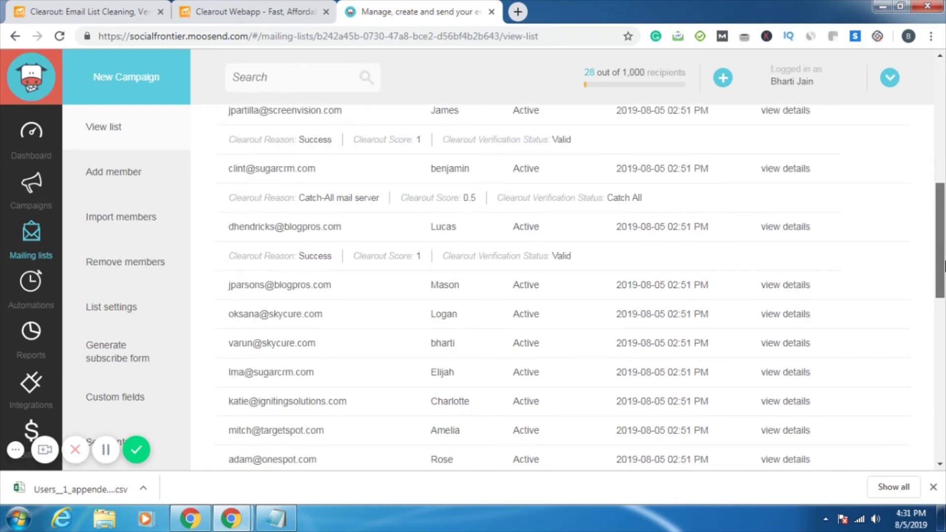
left_click_drag(942, 317, 944, 153)
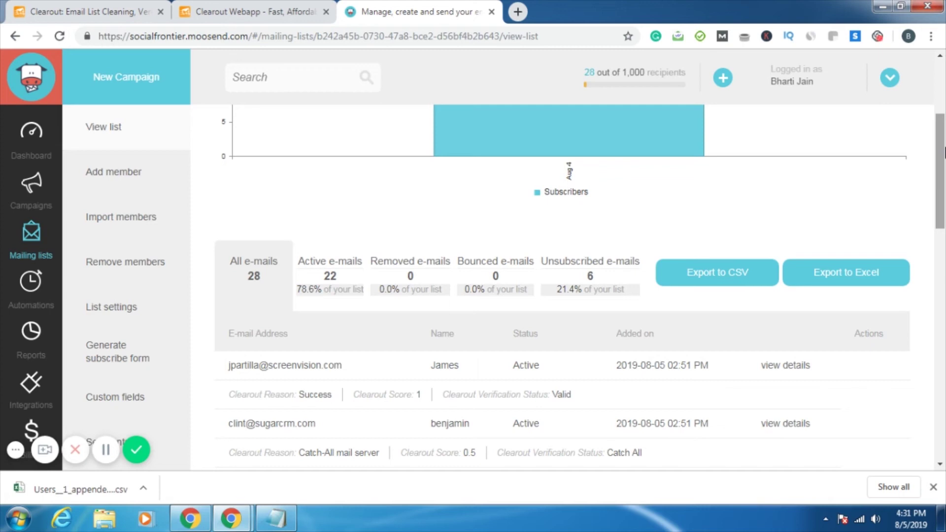
Return to the Clearout Webapp and go from the Dashboard to Integrations, where Moosend is listed
left_click(253, 9)
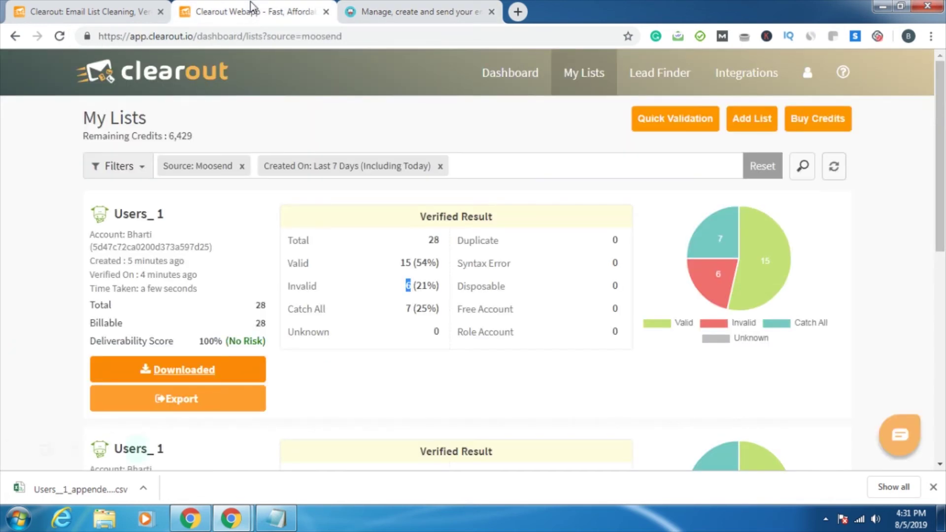
left_click(501, 75)
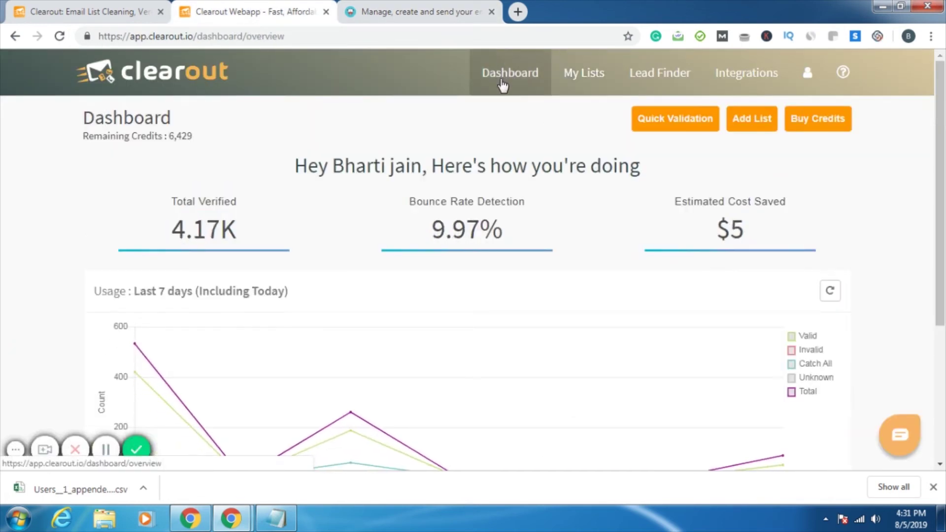
left_click(746, 72)
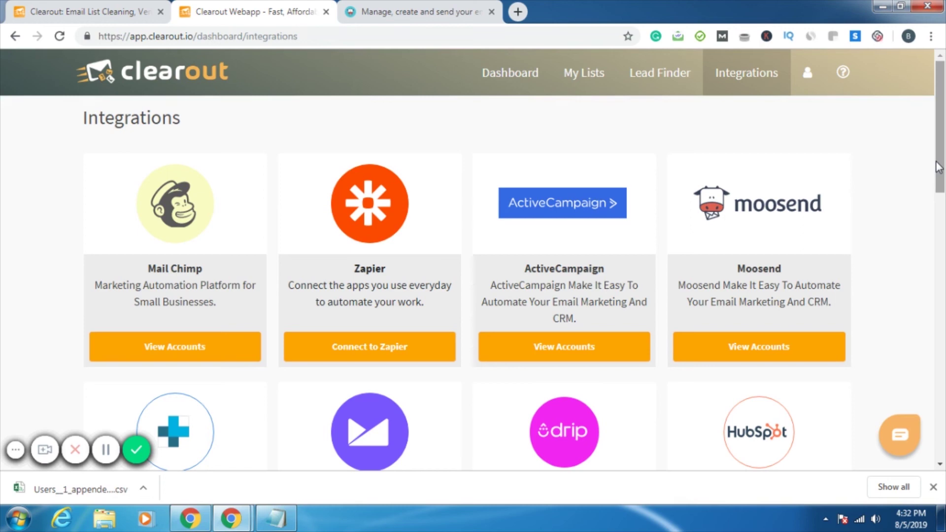
mouse_move(938, 159)
left_mouse_down()
mouse_move(944, 253)
mouse_move(942, 153)
left_mouse_up()
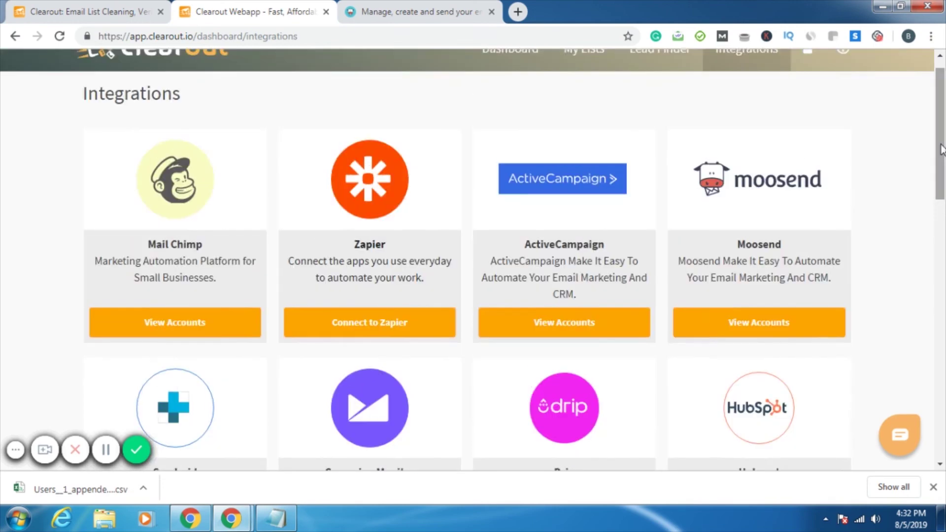
left_click_drag(942, 150, 941, 121)
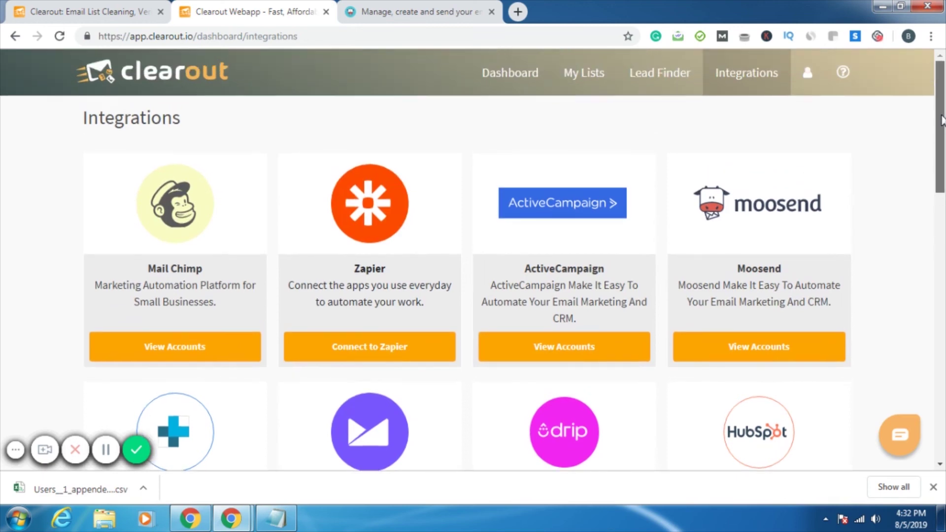